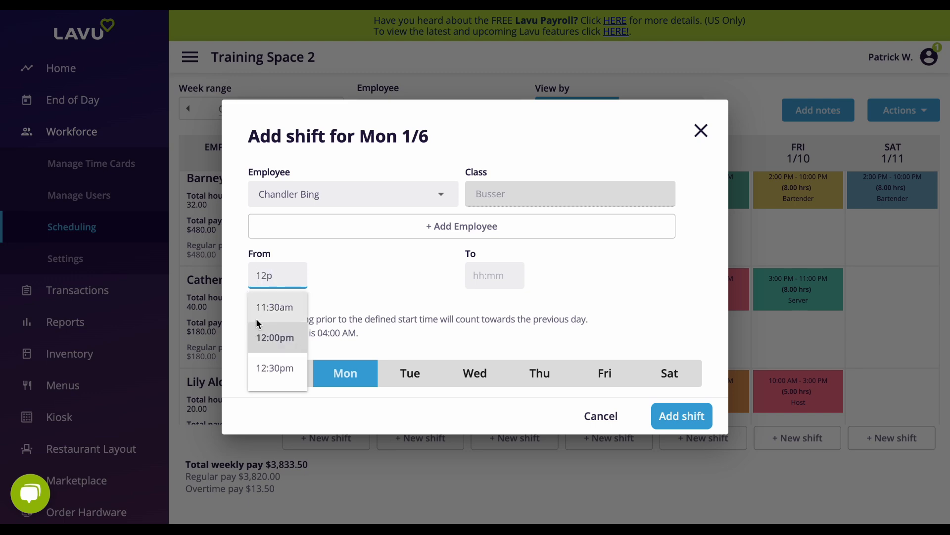
Step: Copy the busser's shift to Thursday, Friday and Saturday and add it to the schedule
left_click(539, 374)
left_click(605, 374)
left_click(669, 373)
left_click(682, 416)
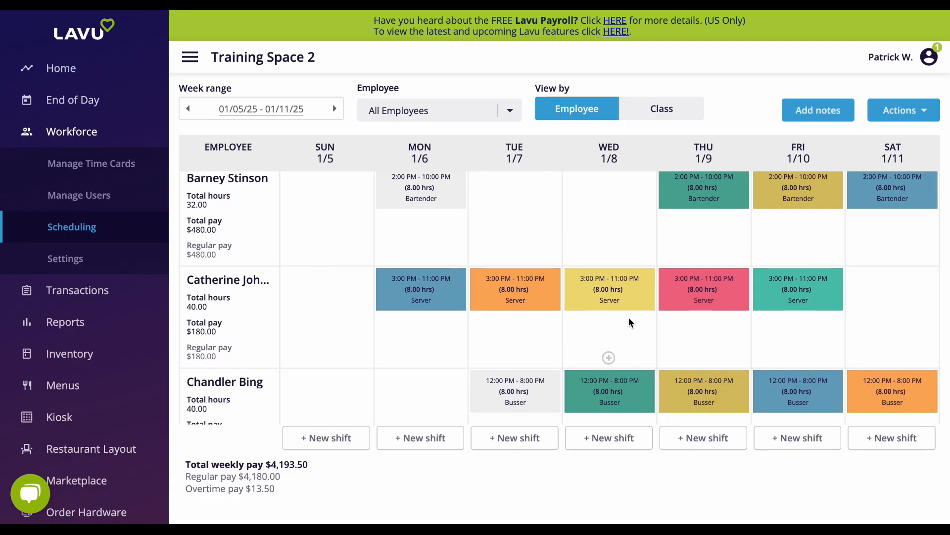
Step: Start a new shift for Monday 1/6, assign it to the manager and enter 3p as the start time
scroll(632, 328, "down", 3)
left_click(420, 438)
left_click(353, 194)
left_click(354, 218)
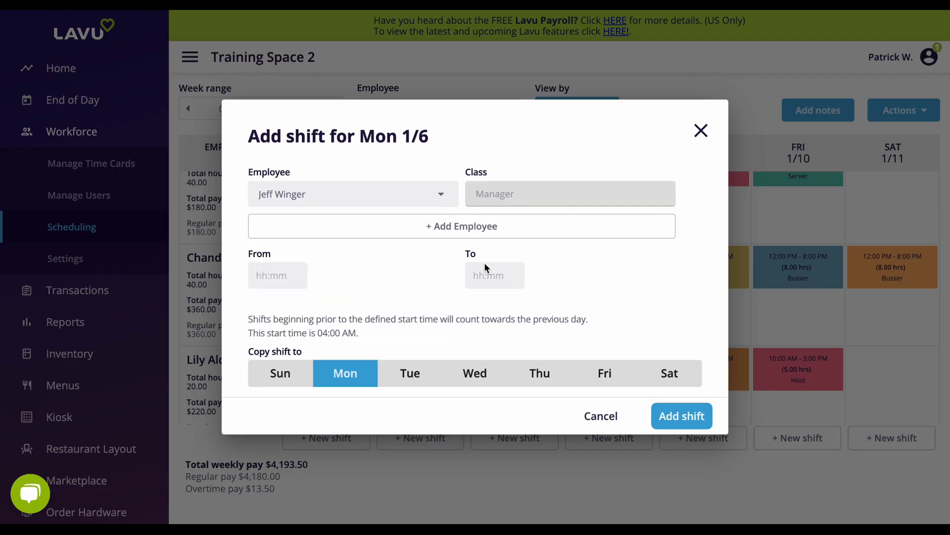
left_click(277, 275)
type("3p")
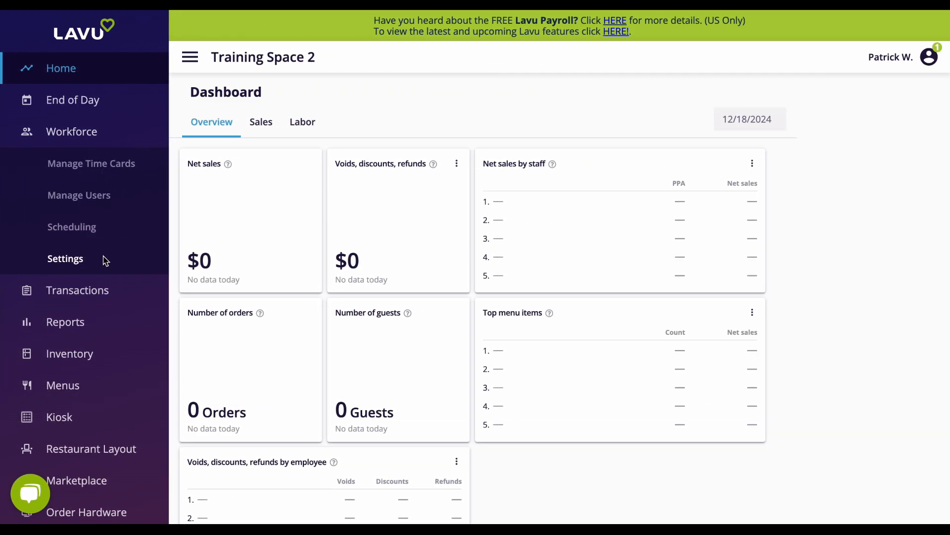
Step: Open the workforce overtime settings and make overtime apply after 40 hours per week
left_click(102, 264)
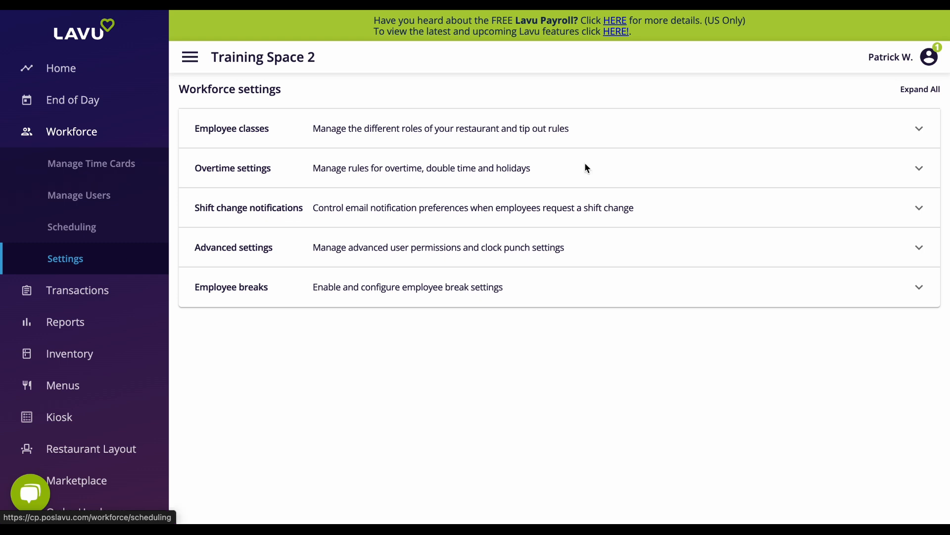
left_click(630, 163)
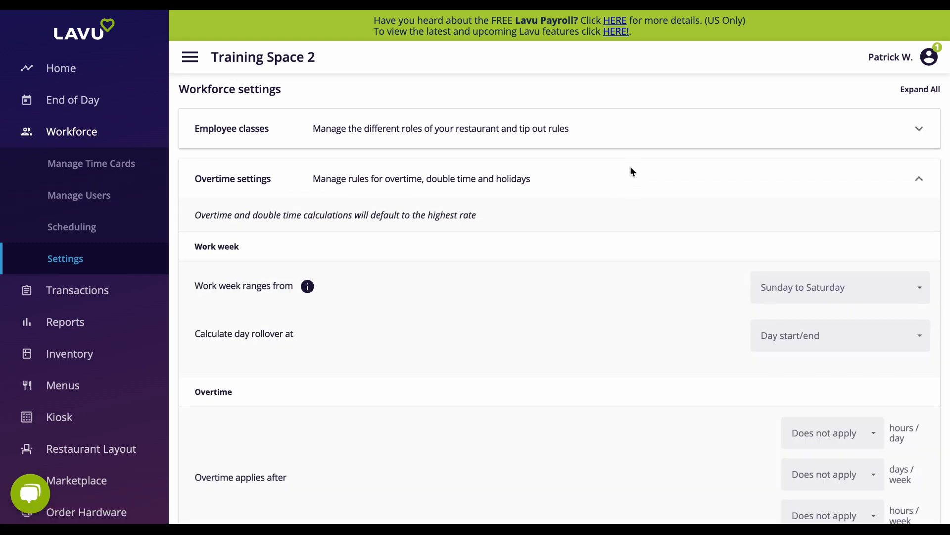
scroll(630, 273, "down", 2)
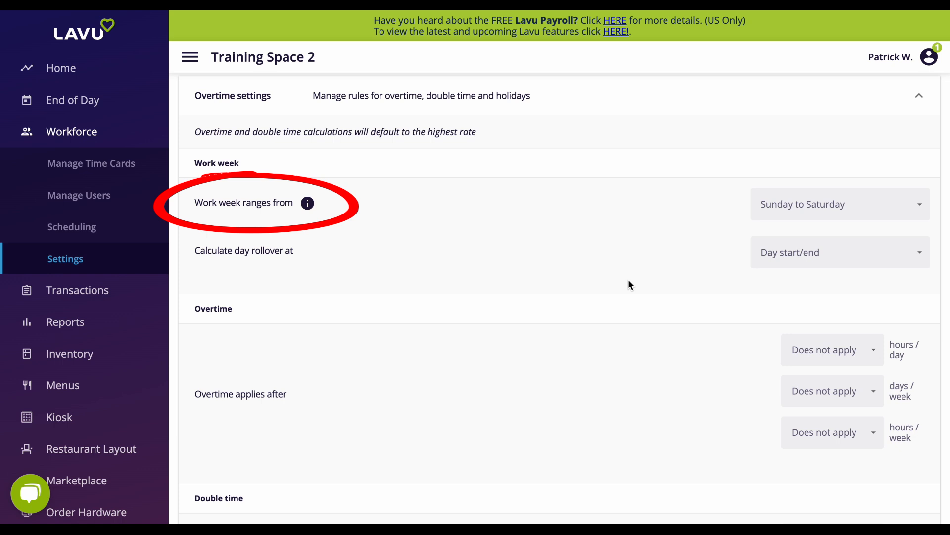
scroll(629, 280, "down", 3)
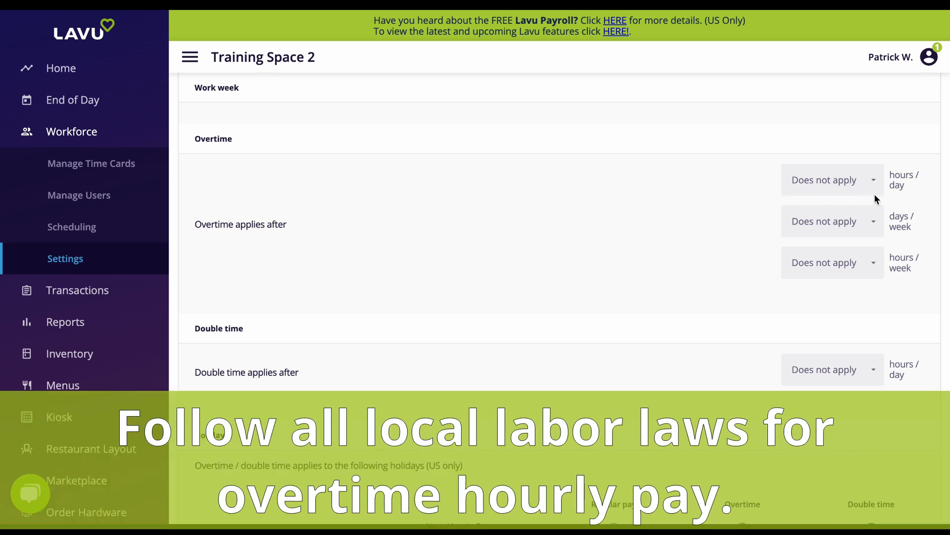
left_click(875, 264)
scroll(868, 299, "down", 2)
scroll(832, 297, "down", 5)
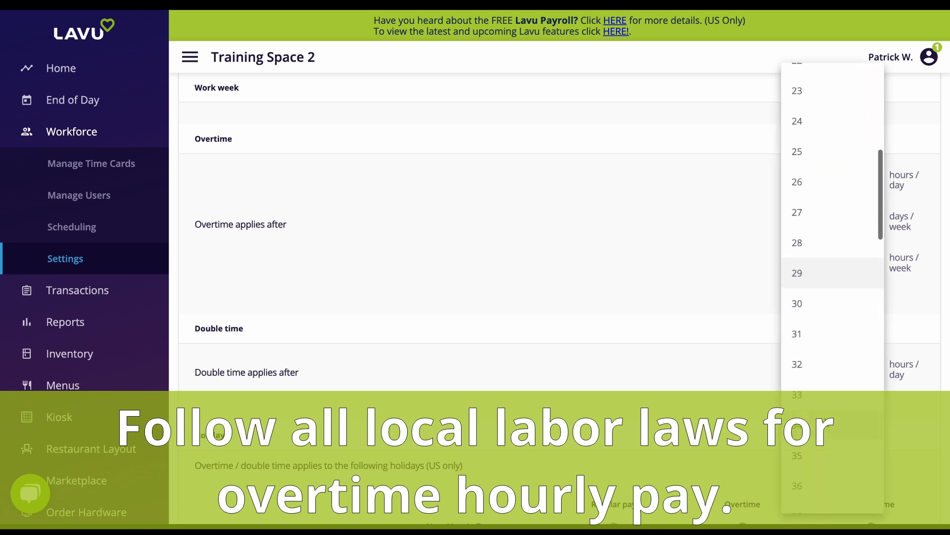
left_click(832, 376)
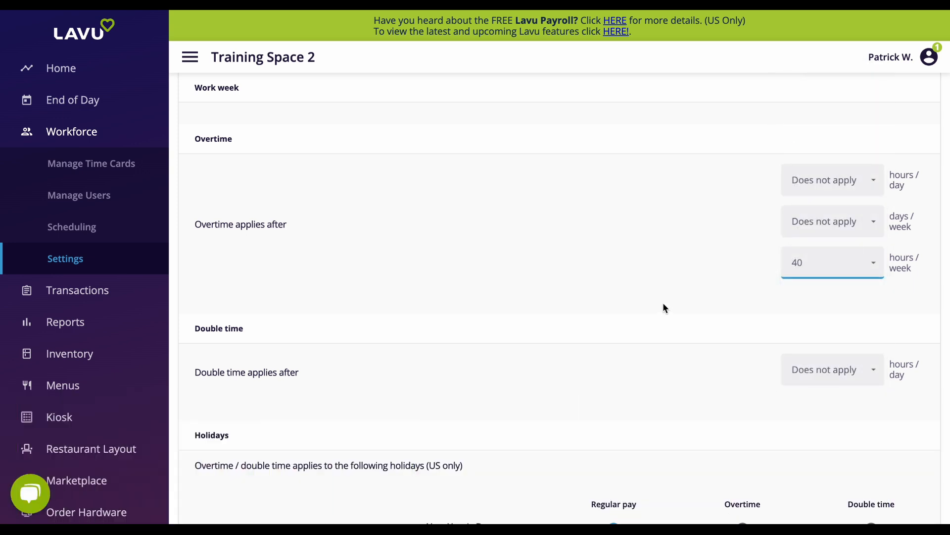
Step: Apply overtime pay to Easter Day, Thanksgiving Day and Christmas Day and save the overtime settings
scroll(664, 305, "down", 3)
scroll(664, 307, "down", 5)
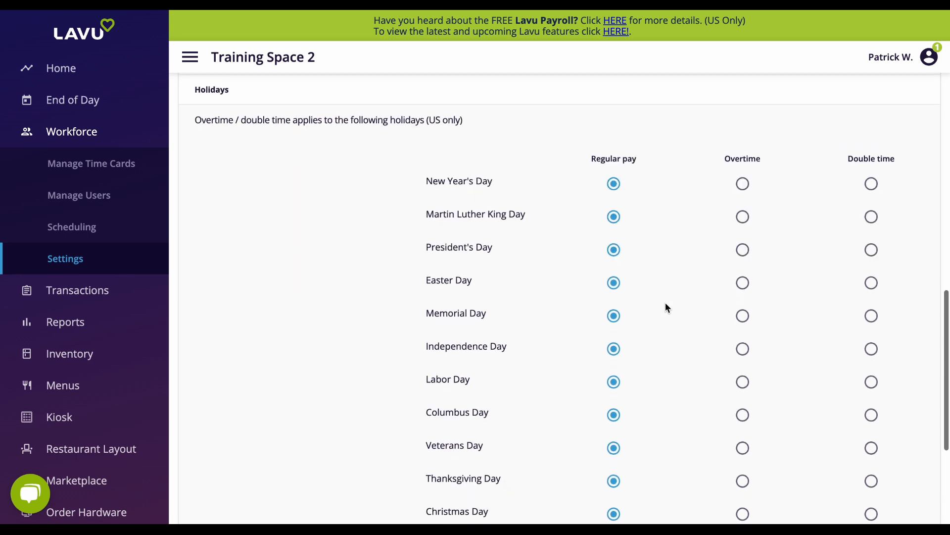
left_click(745, 282)
scroll(742, 340, "down", 2)
left_click(743, 407)
left_click(744, 438)
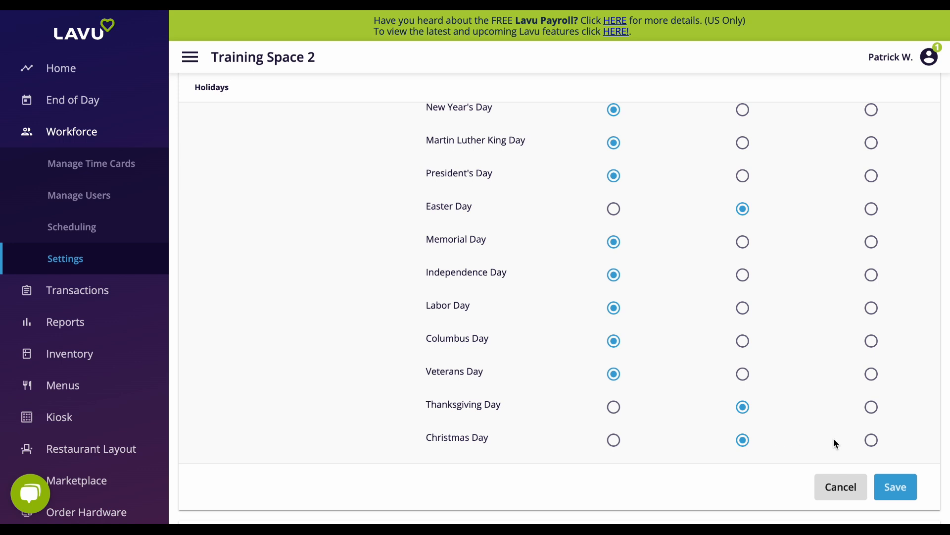
left_click(914, 496)
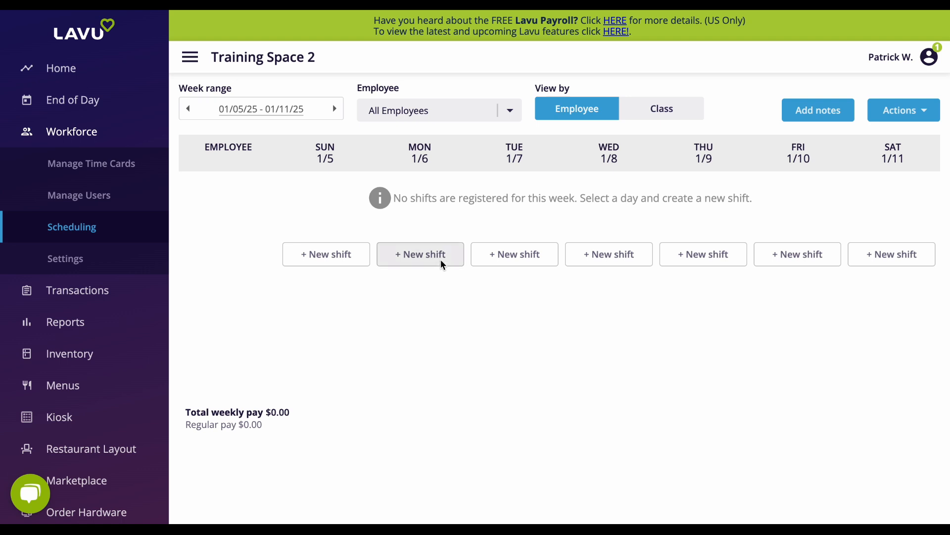
Step: Start a new shift for Monday 1/6 and assign it to the bartender listed between the host and the next employee
left_click(443, 264)
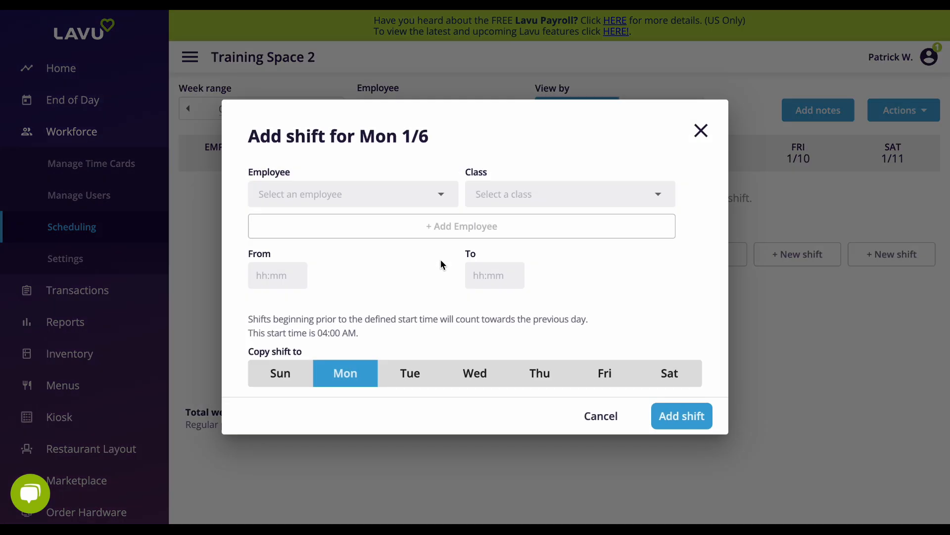
left_click(442, 193)
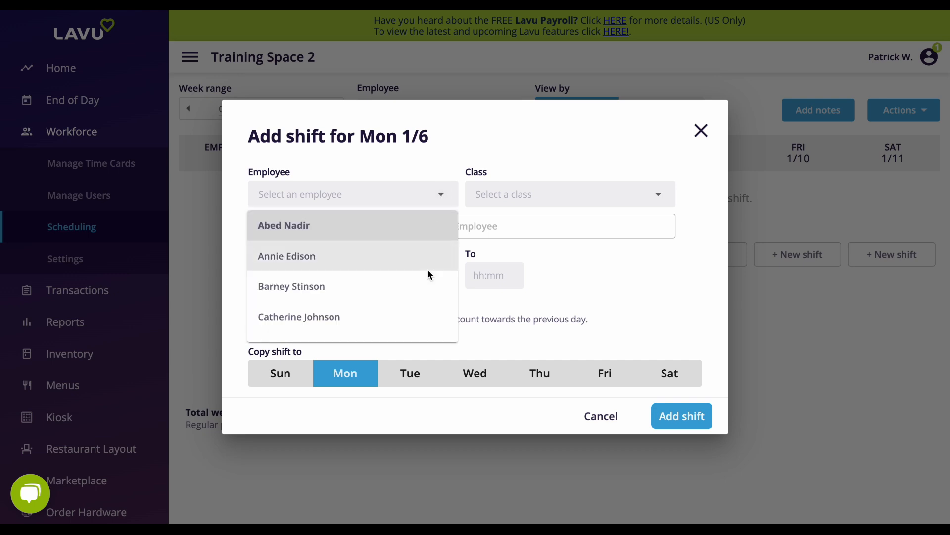
scroll(428, 269, "down", 1)
scroll(427, 270, "down", 5)
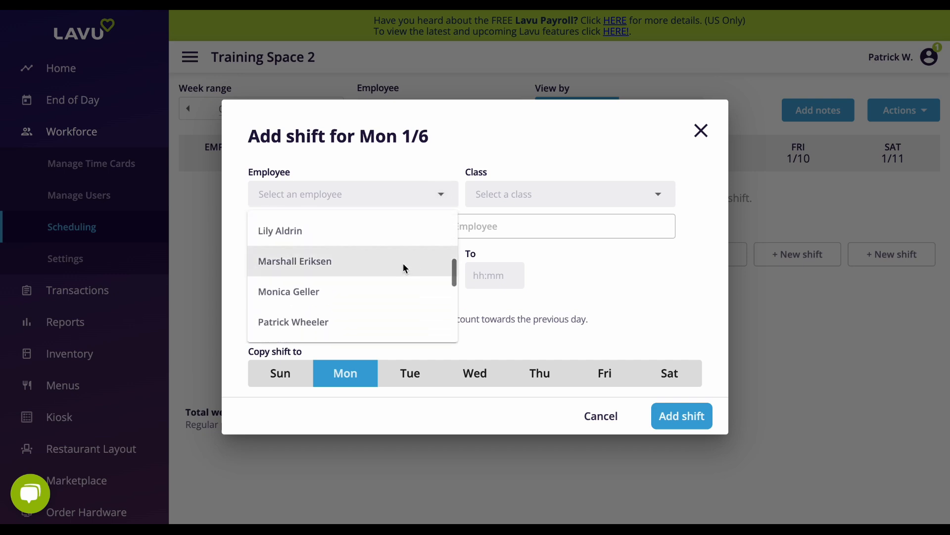
left_click(402, 263)
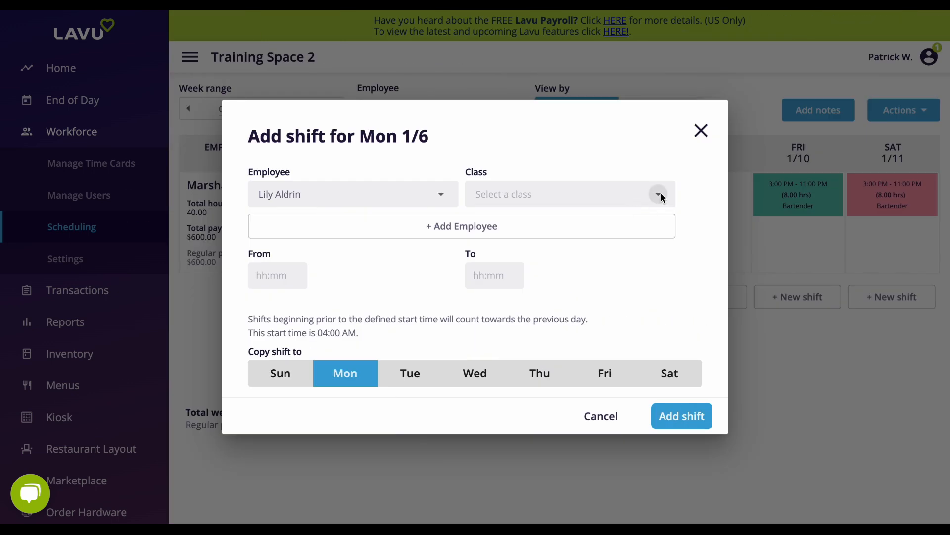
Step: Set the bartender's Monday shift to run from 03:00pm to 11:00pm
left_click(659, 195)
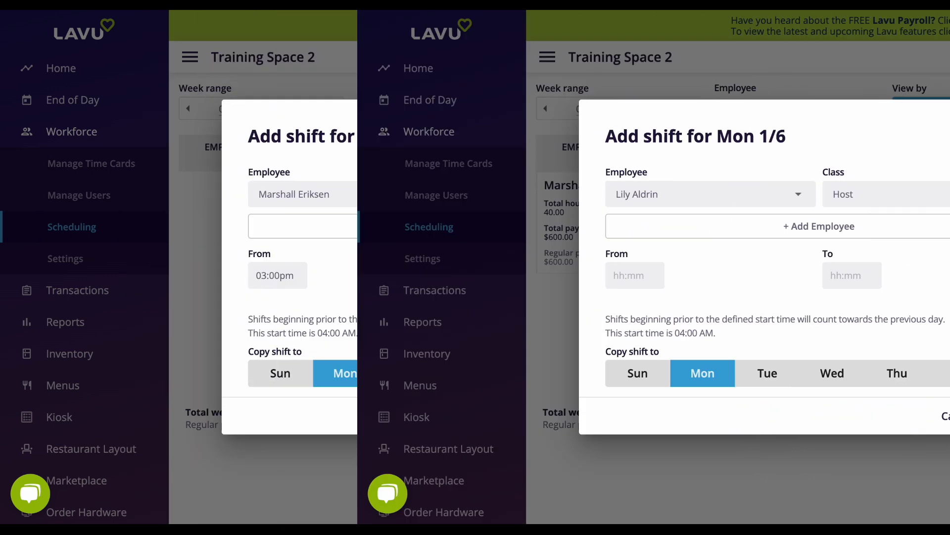
type("11p")
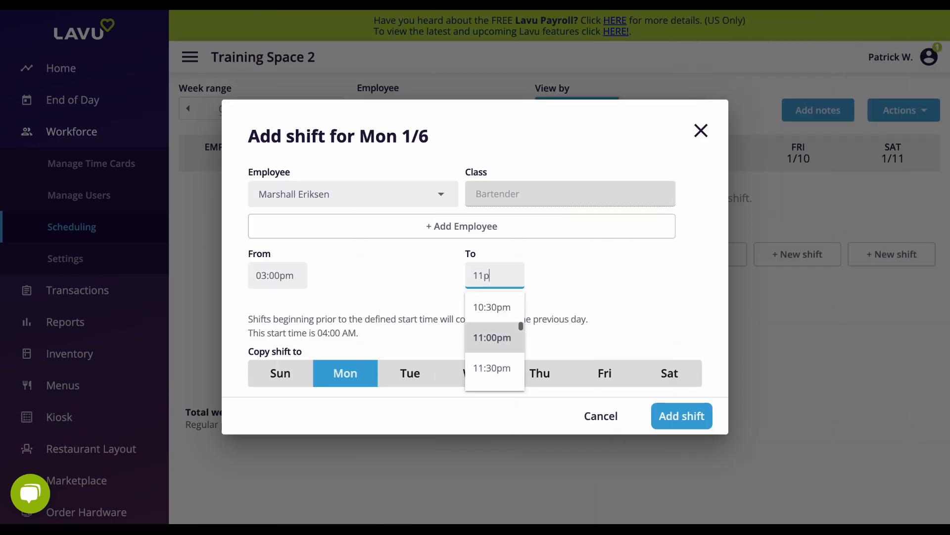
left_click(508, 335)
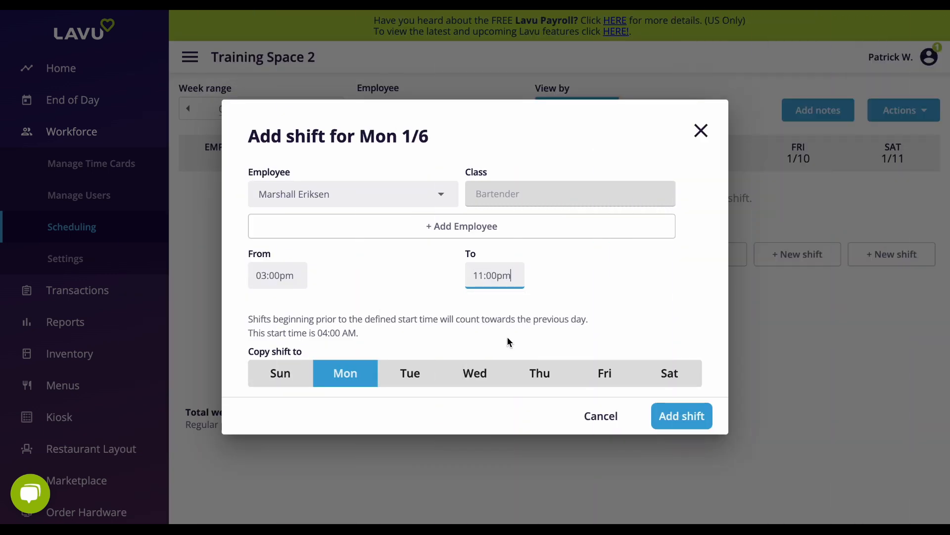
Step: Copy the bartender's shift to Tuesday, Wednesday, Friday and Saturday and add it to the schedule
left_click(410, 375)
left_click(484, 374)
left_click(617, 374)
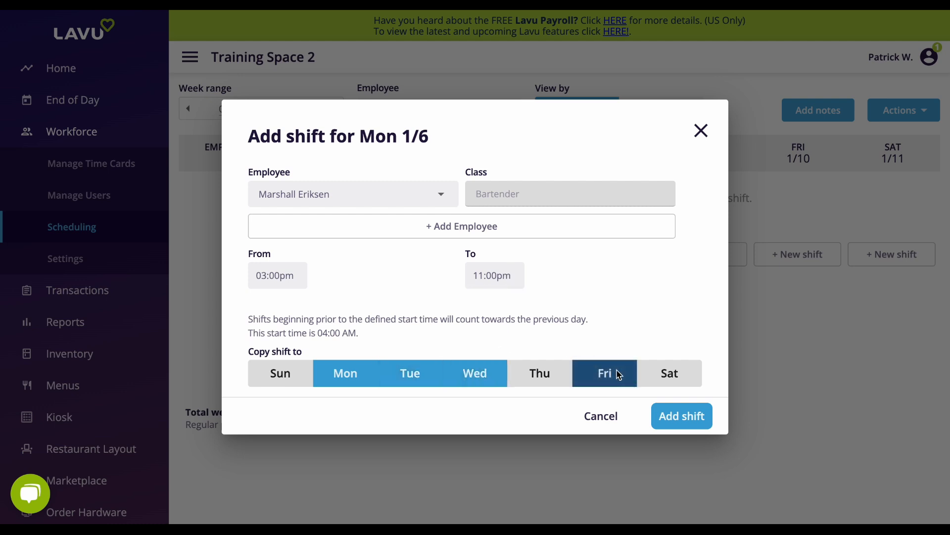
left_click(653, 375)
left_click(687, 418)
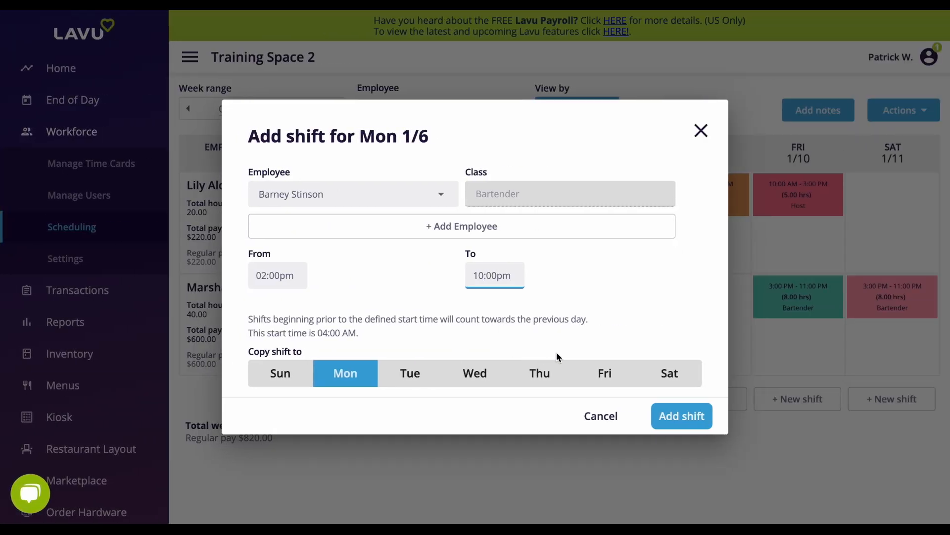
Step: Copy the second bartender's 02:00pm to 10:00pm Monday shift to Thursday, Friday and Saturday
left_click(564, 373)
left_click(599, 373)
left_click(668, 374)
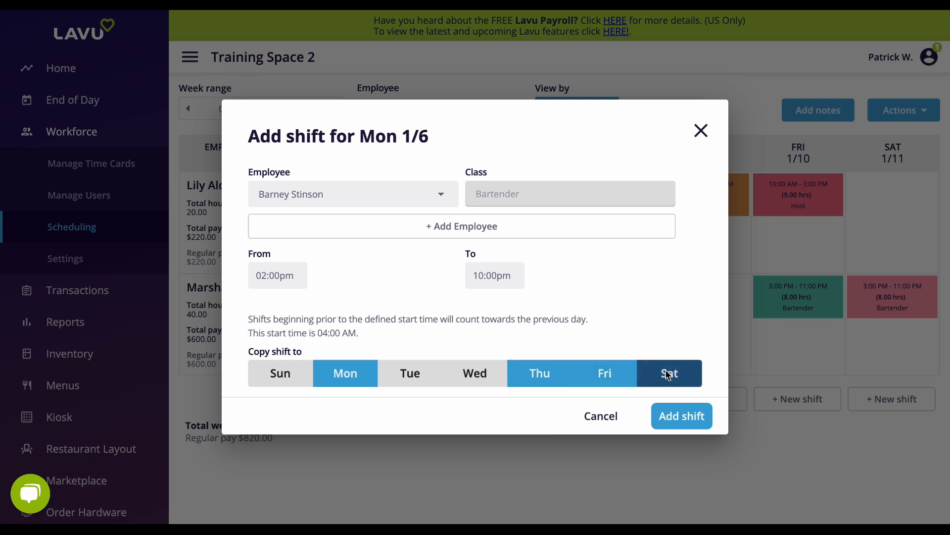
Step: Include another bartender in the same 02:00pm to 10:00pm shift, add it to the schedule and review the new rows
left_click(469, 229)
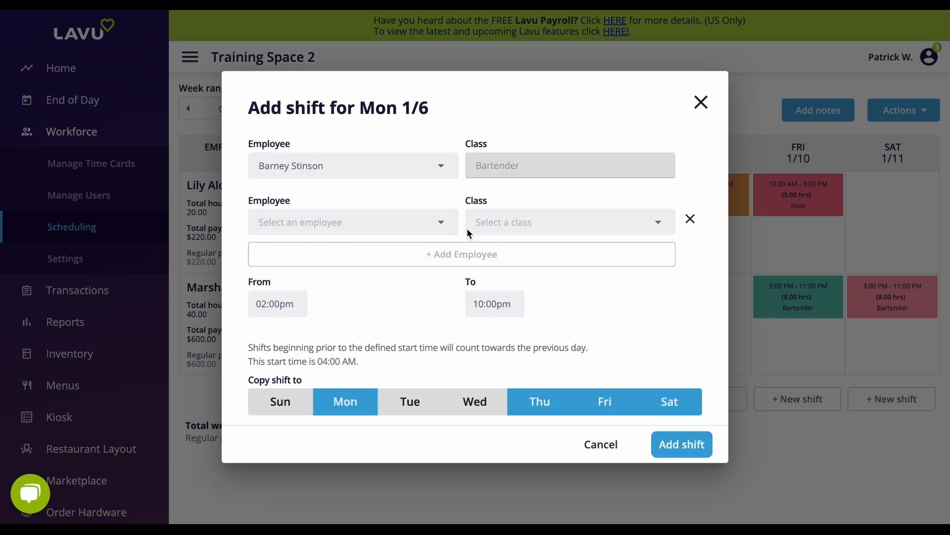
left_click(440, 225)
scroll(432, 303, "down", 6)
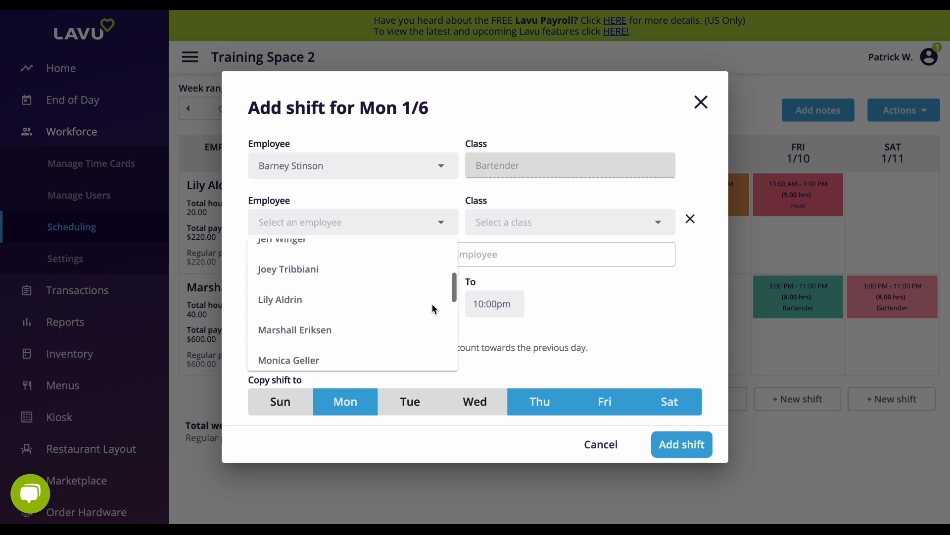
scroll(432, 304, "down", 4)
left_click(398, 333)
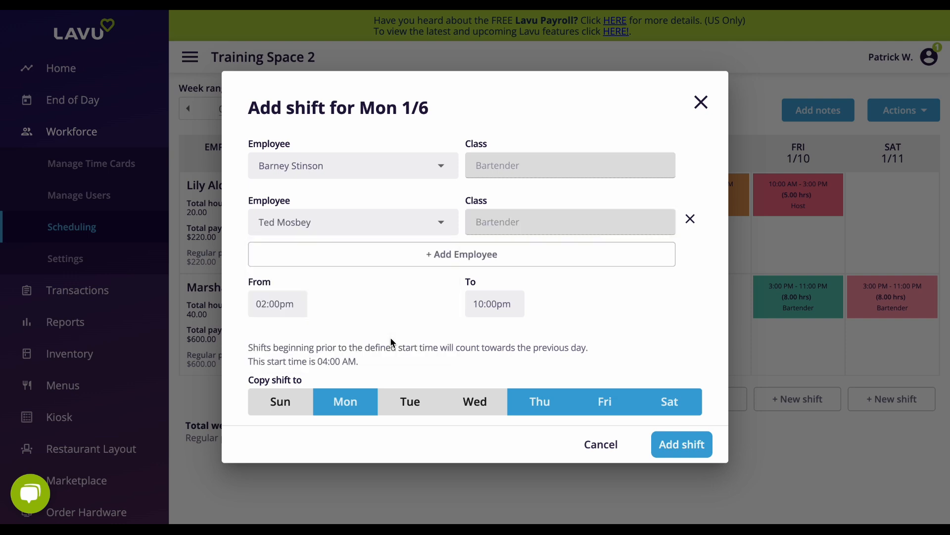
left_click(682, 447)
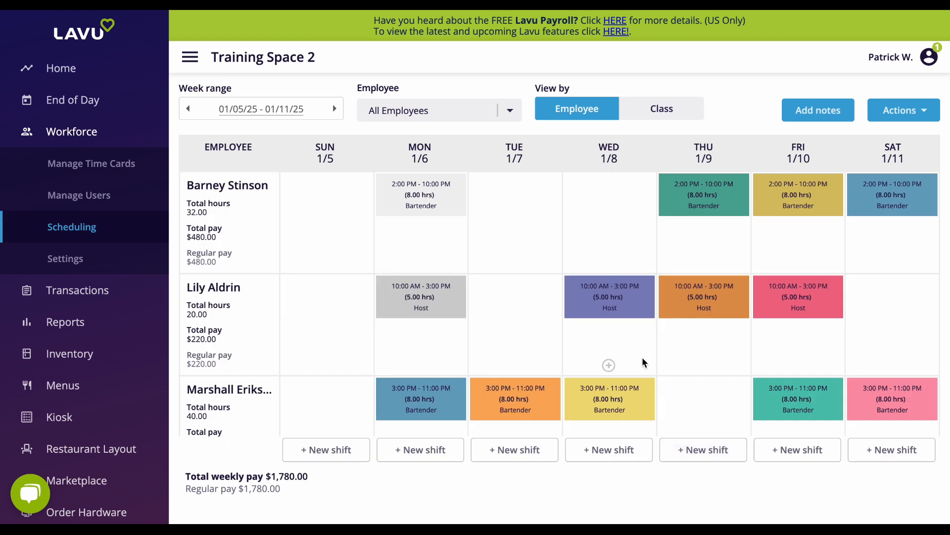
scroll(642, 358, "down", 3)
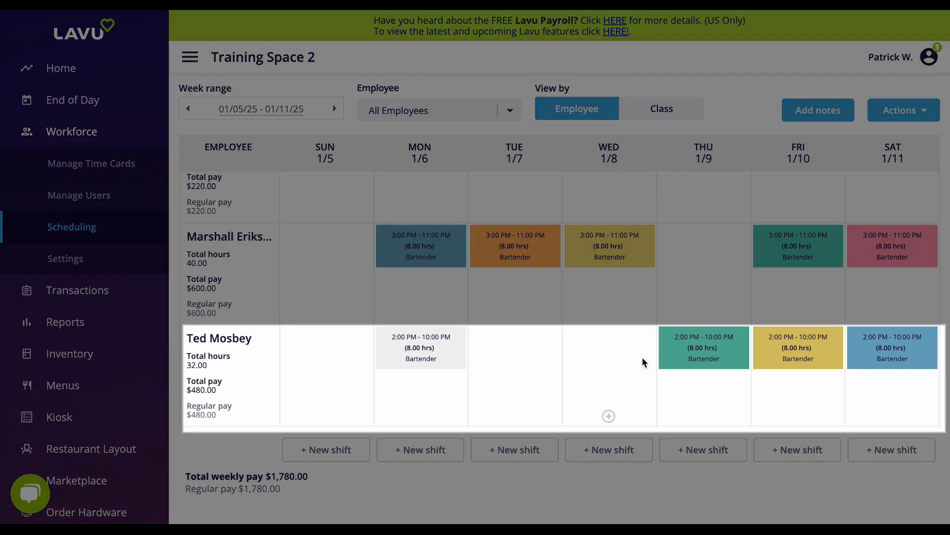
scroll(642, 357, "up", 3)
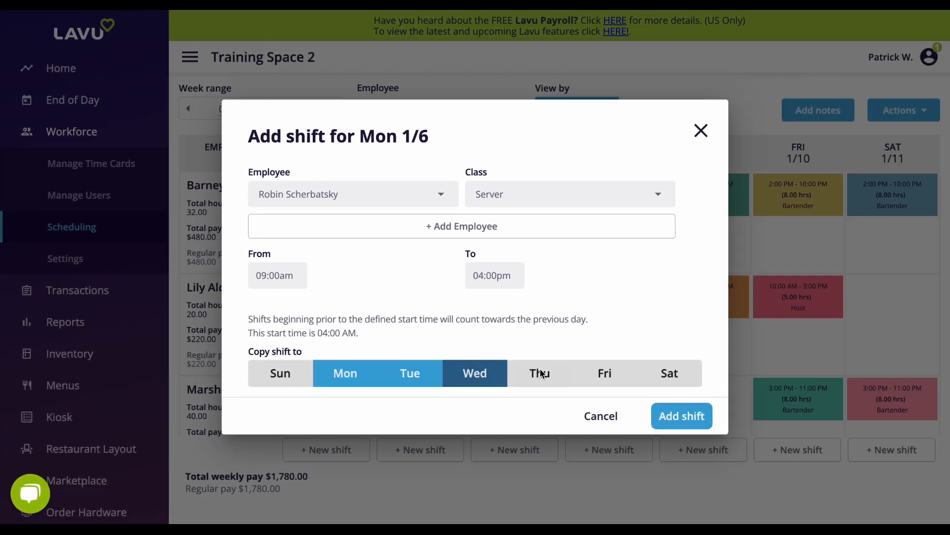
Step: Copy the server's 9:00 AM to 4:00 PM shift through Saturday and add it to the schedule
left_click(541, 372)
left_click(605, 372)
left_click(670, 372)
left_click(685, 419)
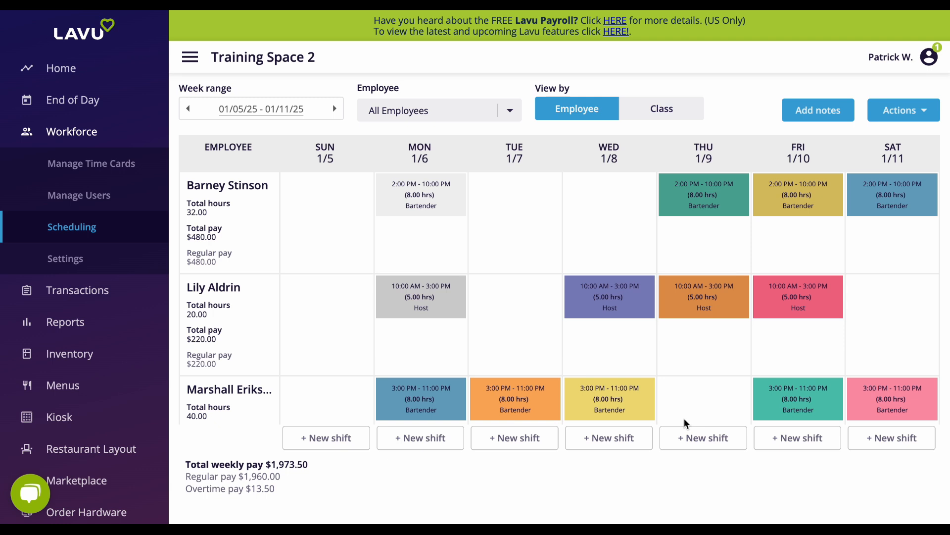
Step: Examine the overtime pay in the server's row of the weekly schedule
scroll(376, 342, "down", 5)
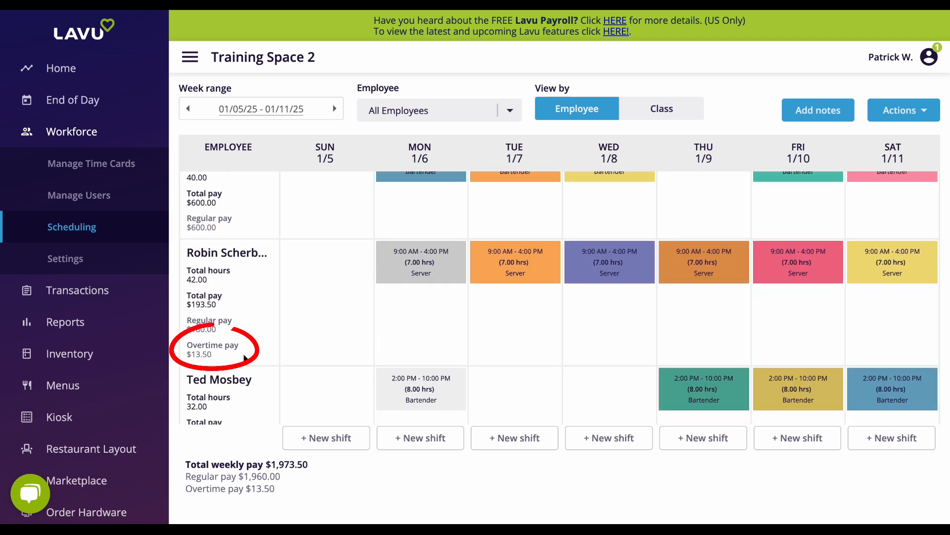
left_click_drag(237, 359, 182, 346)
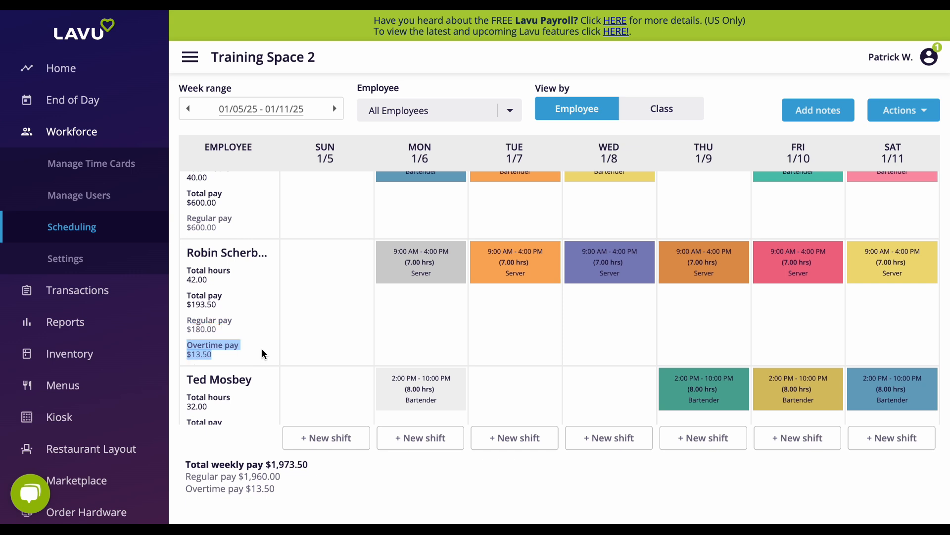
left_click(339, 405)
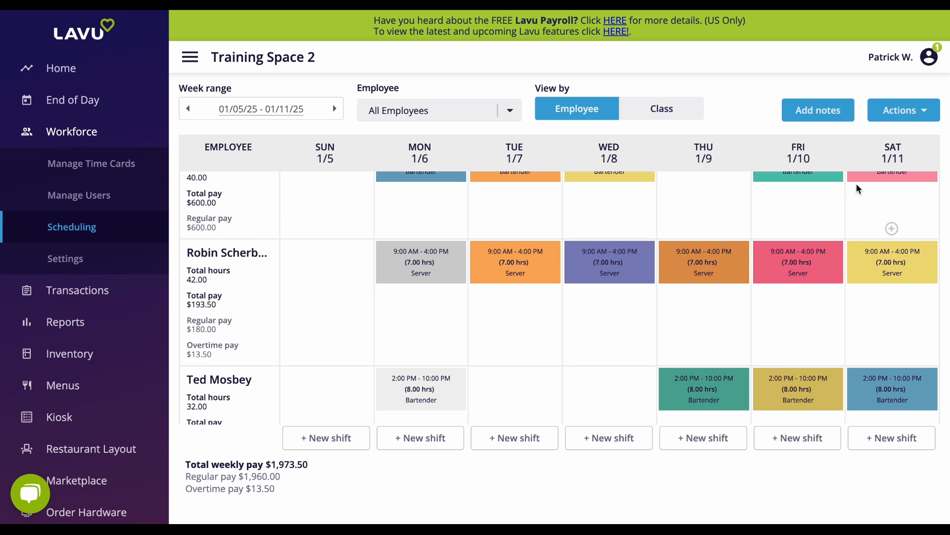
Step: Hide the estimated pay on the weekly schedule
left_click(927, 113)
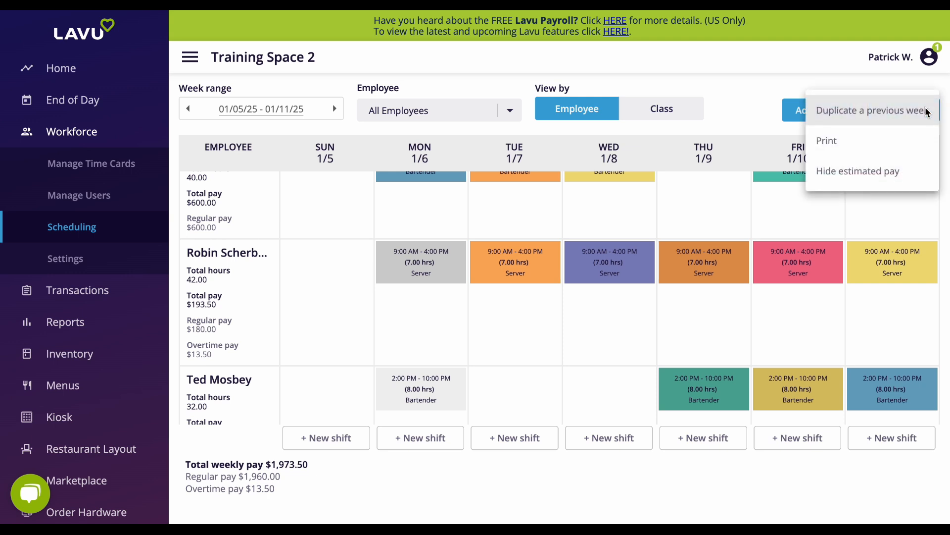
left_click(909, 177)
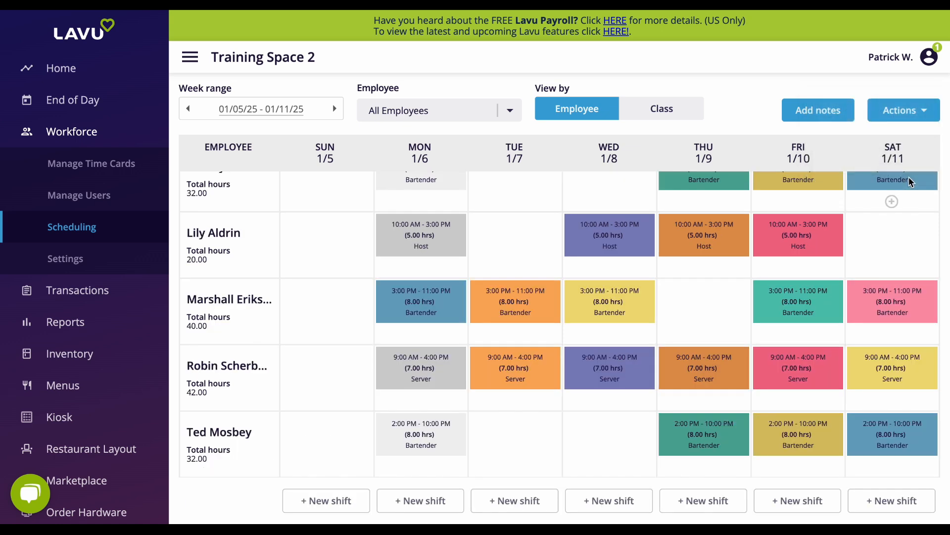
Step: Generate the printable schedule of all employees for the week of 01/05/25 to 01/11/25
left_click(923, 113)
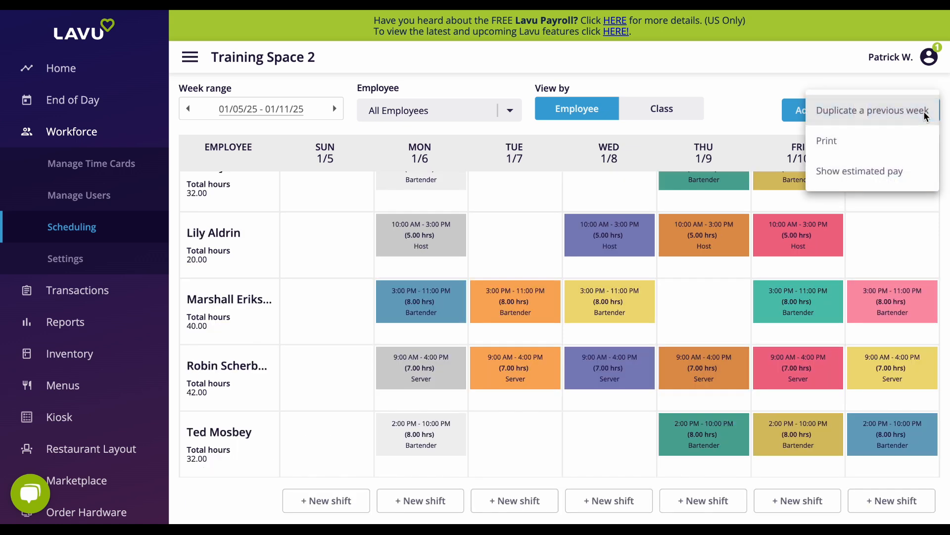
left_click(842, 144)
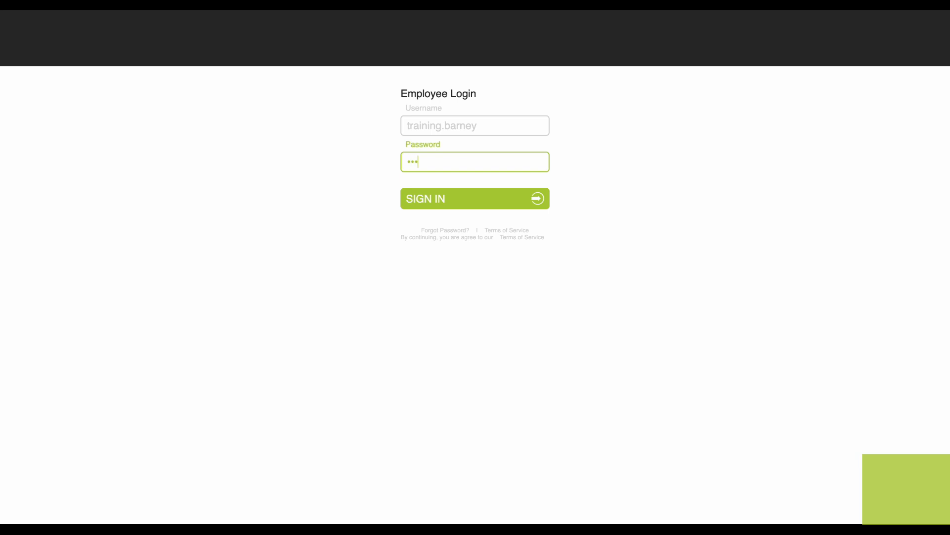
Step: Switch to the employee portal at my.poslavu.com and sign in to the bartender's account by entering the account password
type("*****")
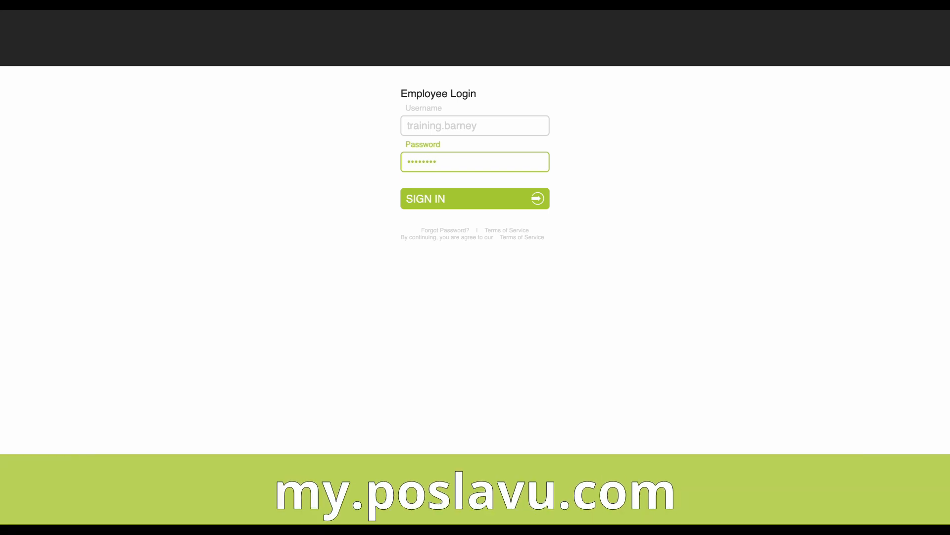
key("Return")
left_click(736, 175)
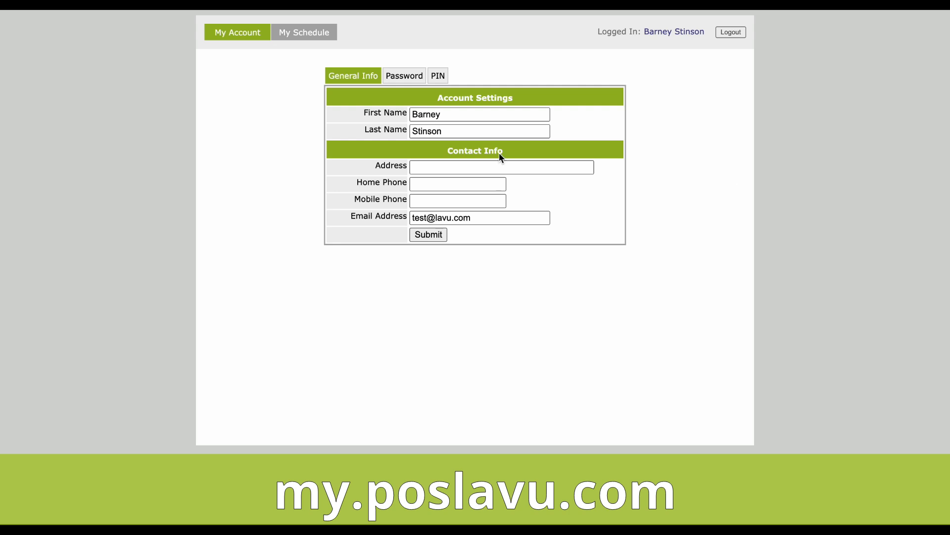
Step: Request coverage for the bartender's Thu Jan 09 shift in the January 2025 calendar of the employee's own schedule
left_click(294, 38)
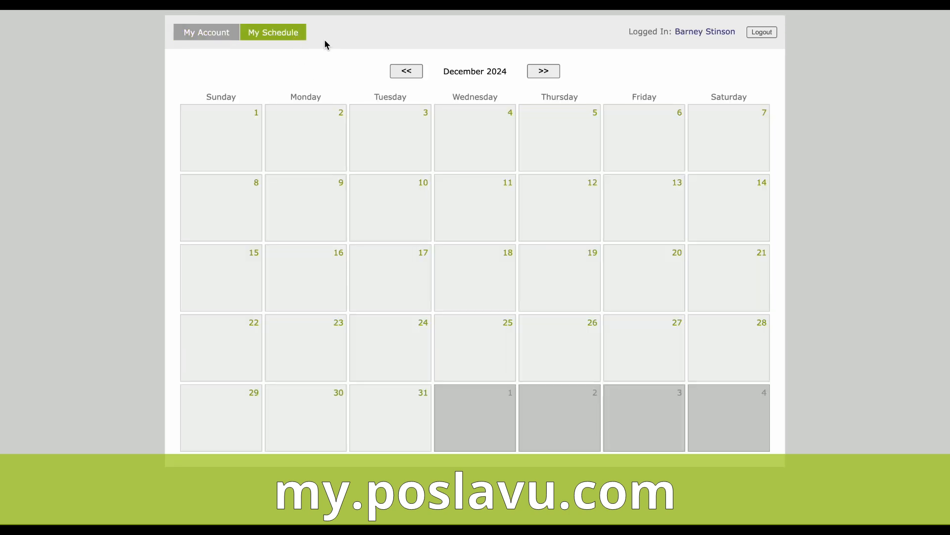
left_click(547, 71)
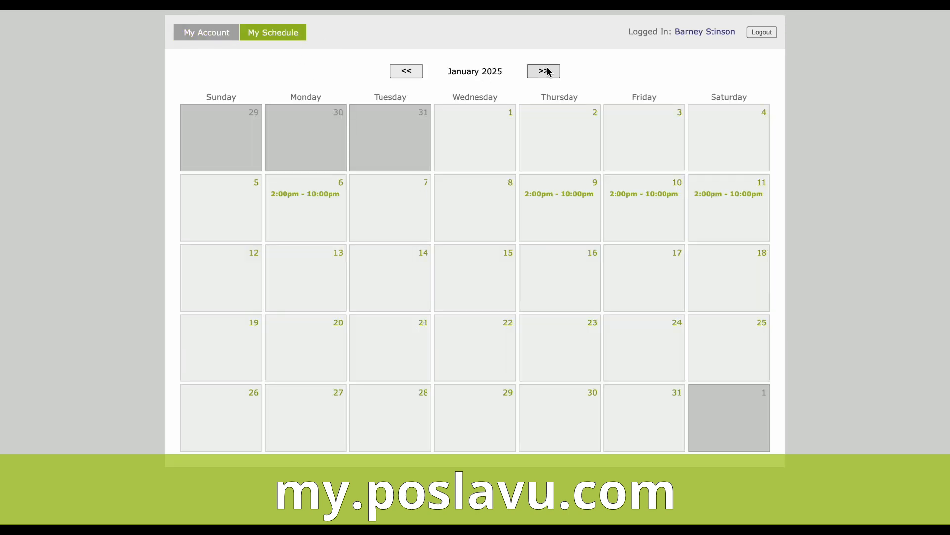
left_click(577, 199)
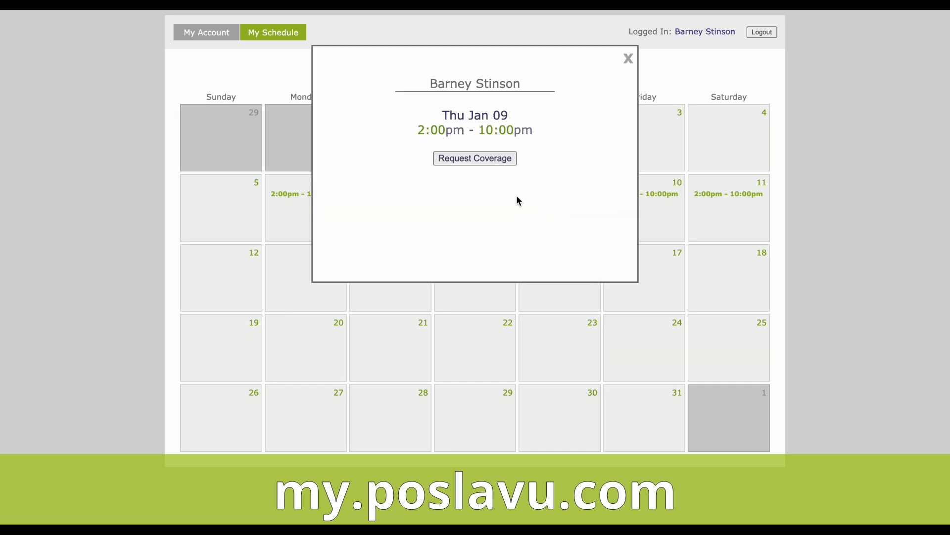
left_click(461, 167)
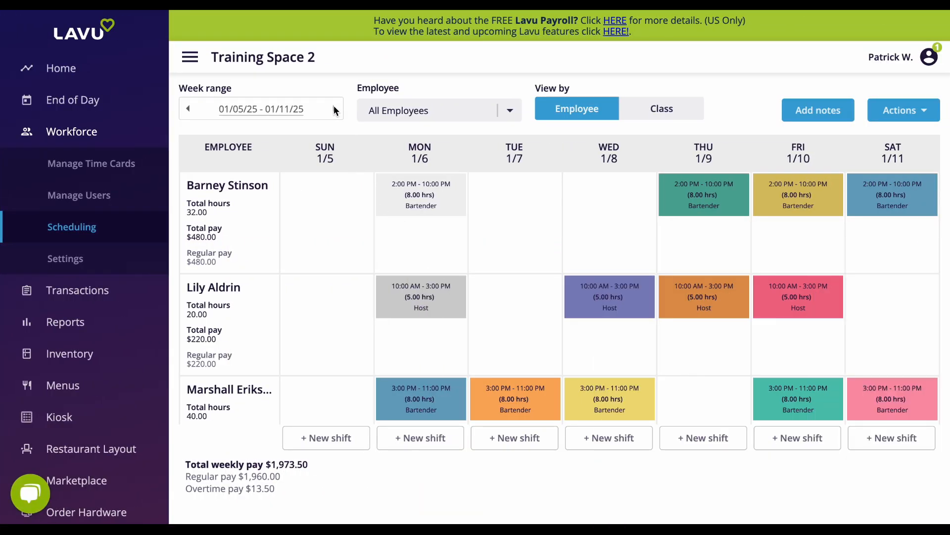
Step: In the Lavu back office, duplicate the 01/05/25 - 01/11/25 shifts into the week of 01/12/25 - 01/18/25
left_click(334, 109)
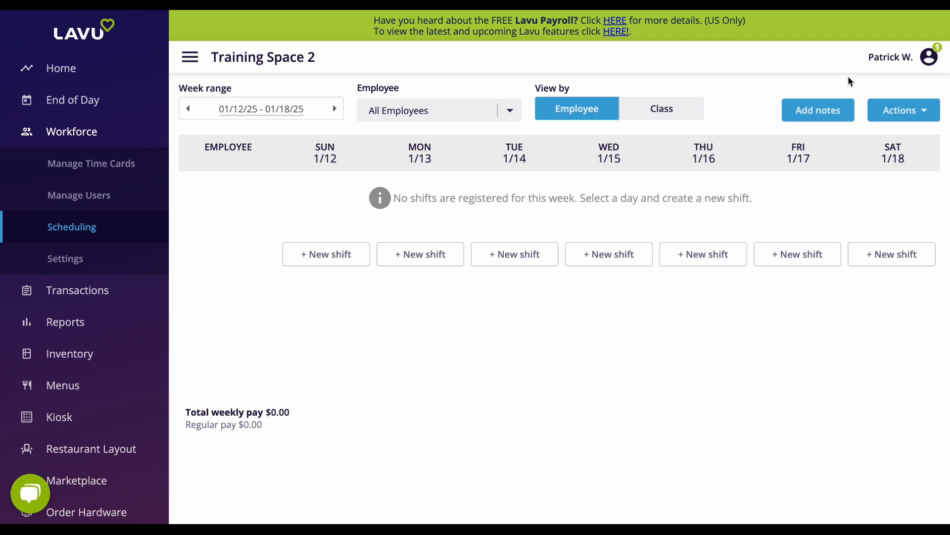
left_click(924, 112)
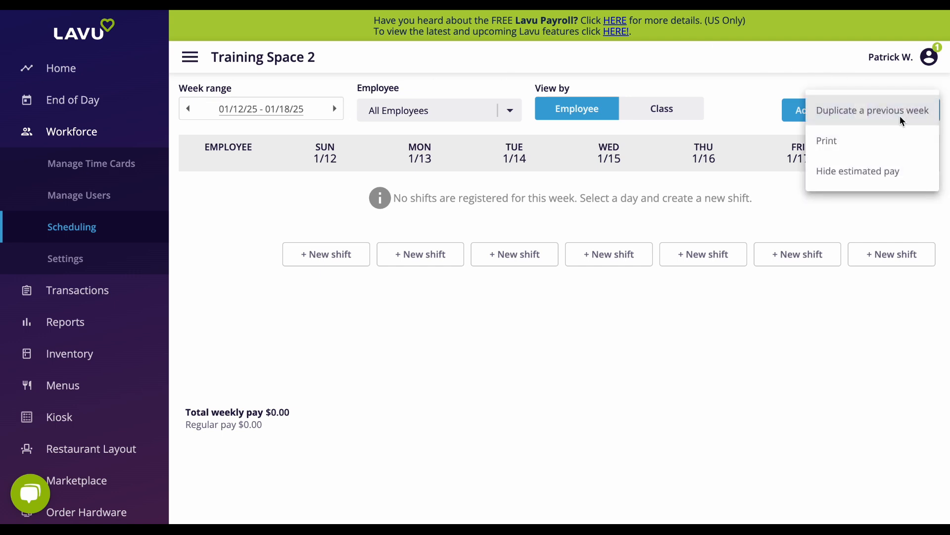
left_click(877, 115)
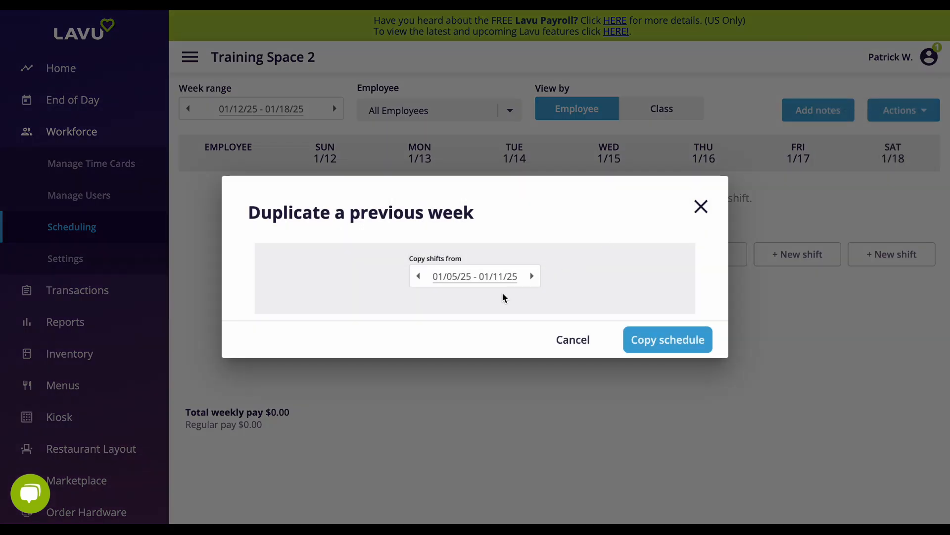
left_click(702, 342)
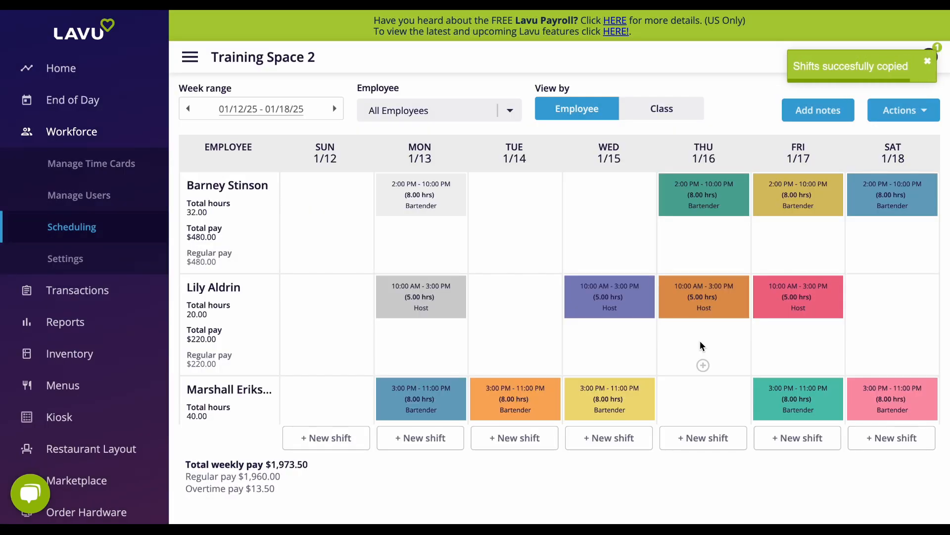
Step: Open the host's Wed 1/15 shift for editing
left_click(610, 303)
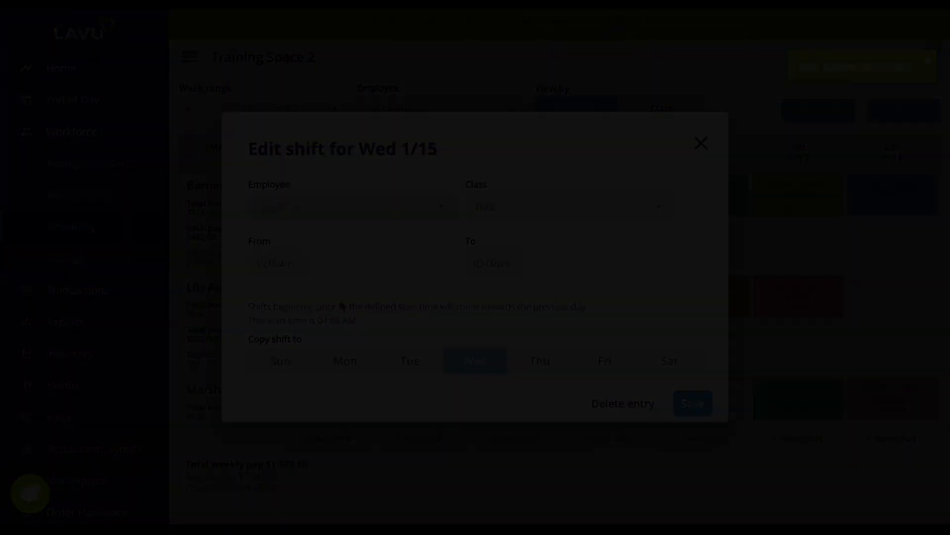